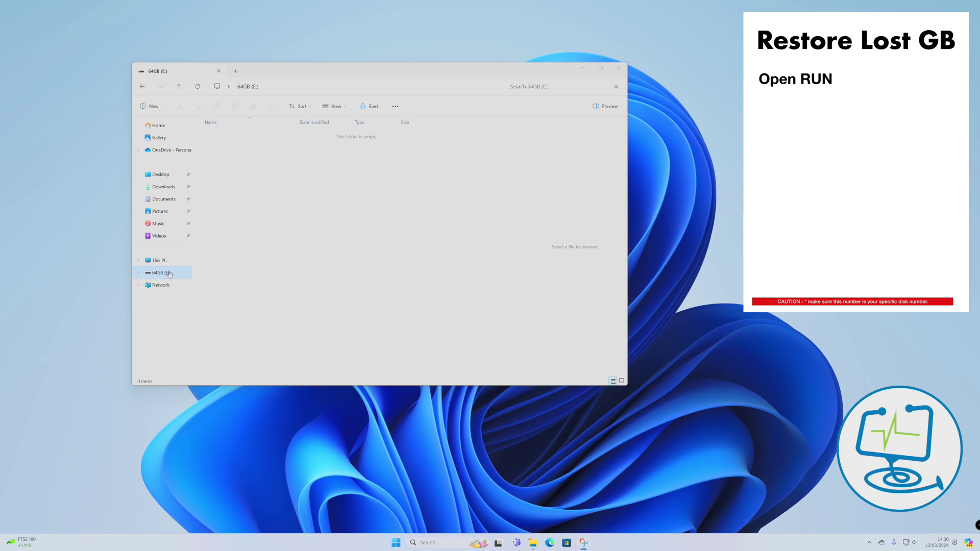
# - Open the Format dialog for 64GB (E:) and confirm its capacity lists only 32.0 GB
pyautogui.rightClick(168, 274)
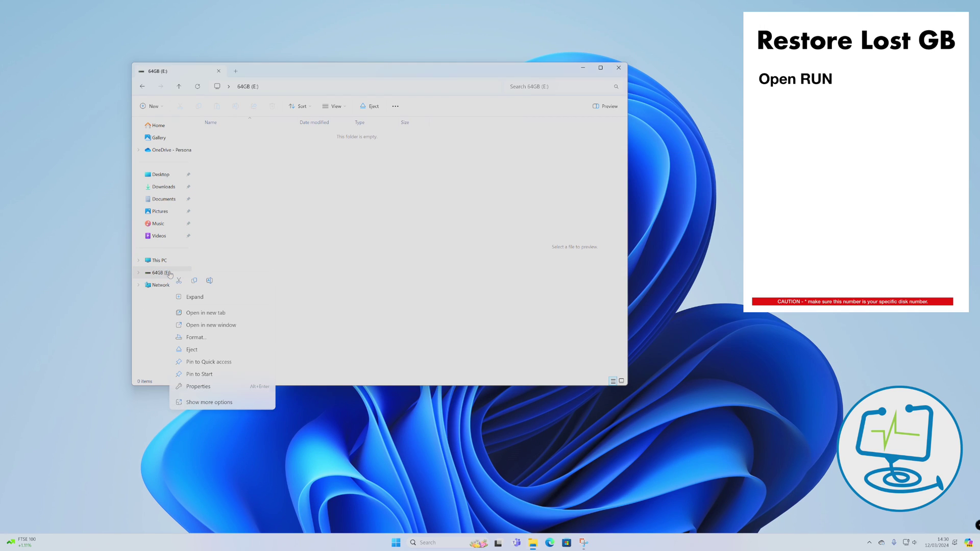
pyautogui.click(195, 337)
pyautogui.moveTo(217, 165); pyautogui.dragTo(329, 158)
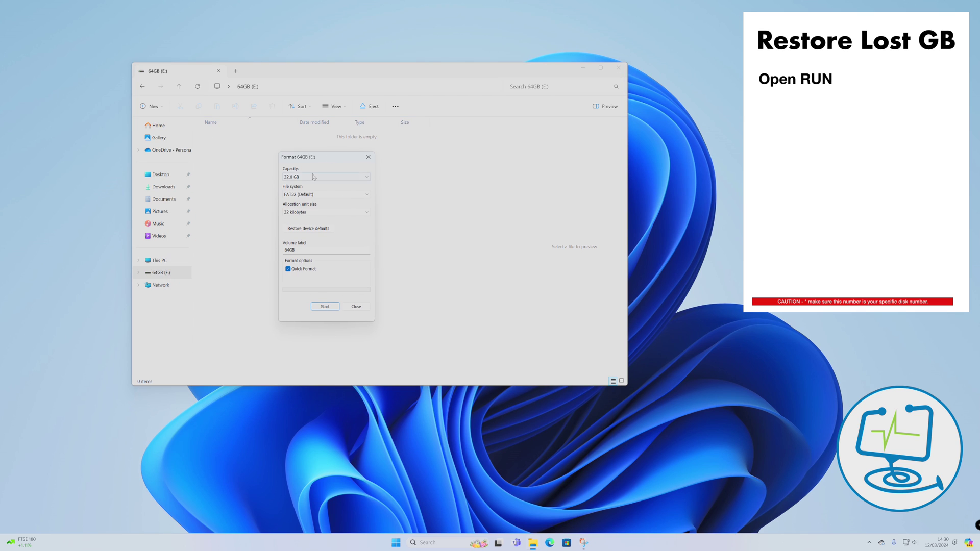
pyautogui.click(313, 178)
pyautogui.click(304, 184)
# - Move the Format dialog to the left and File Explorer up and right
pyautogui.moveTo(325, 160); pyautogui.dragTo(79, 159)
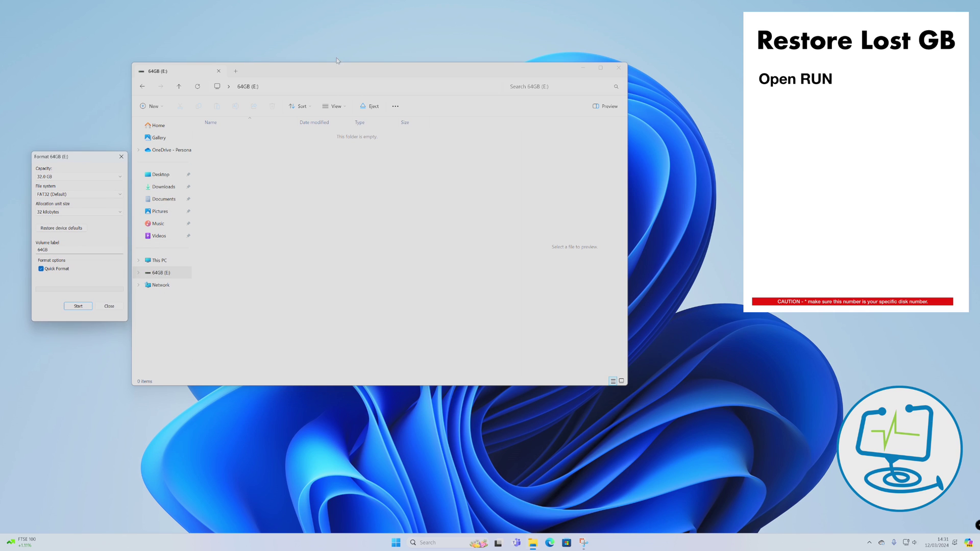
pyautogui.moveTo(337, 60); pyautogui.dragTo(433, 46)
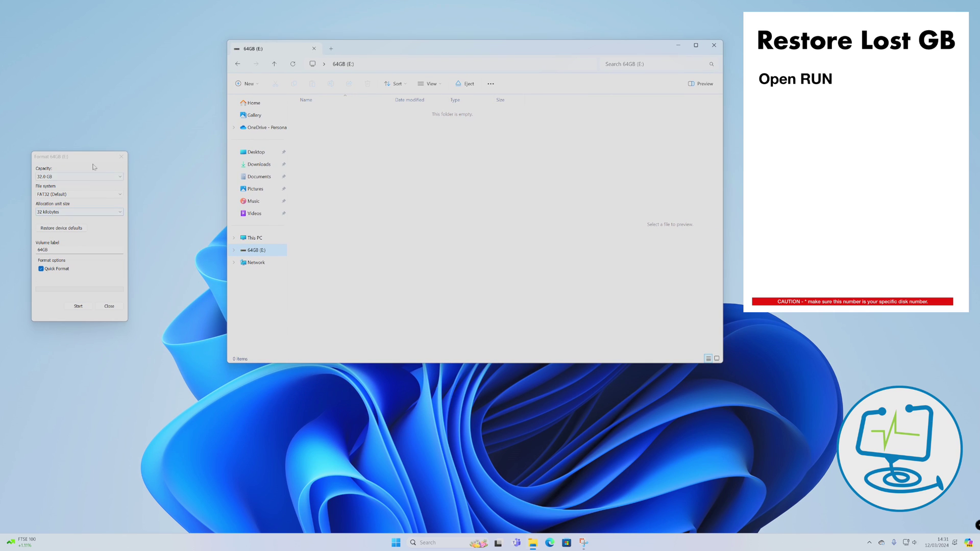
pyautogui.moveTo(92, 159); pyautogui.dragTo(168, 131)
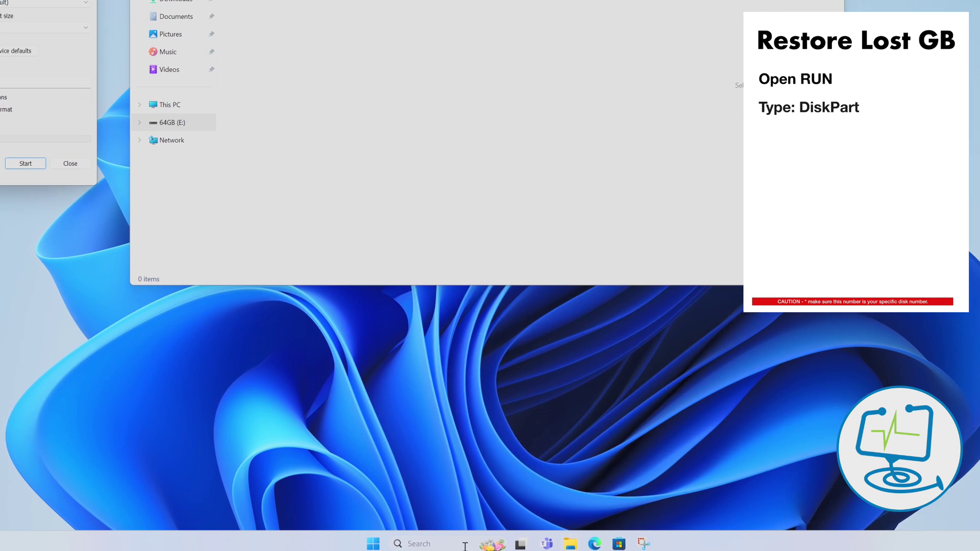
# - Launch diskpart from the Run box, correcting the mistyped name, and centre its console
pyautogui.click(458, 544)
pyautogui.write('run')
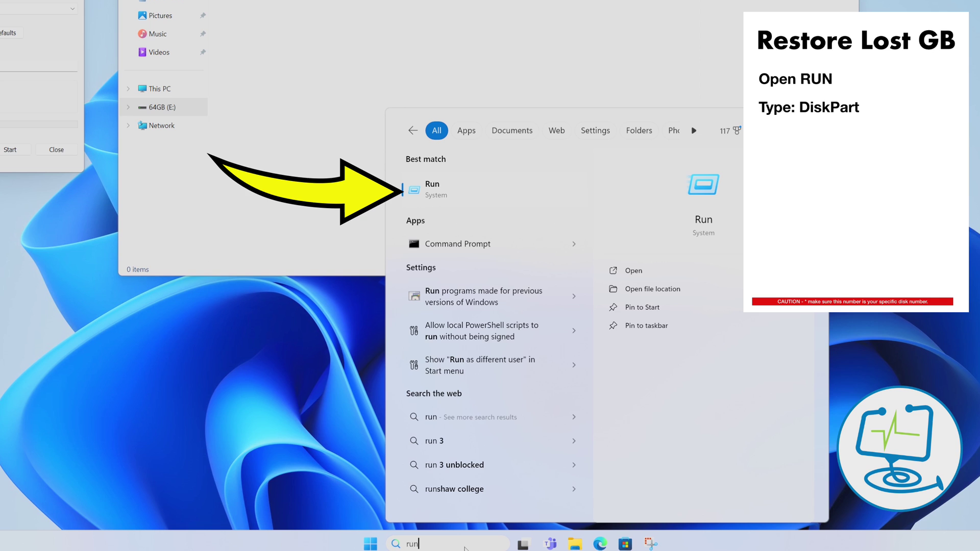
pyautogui.click(477, 181)
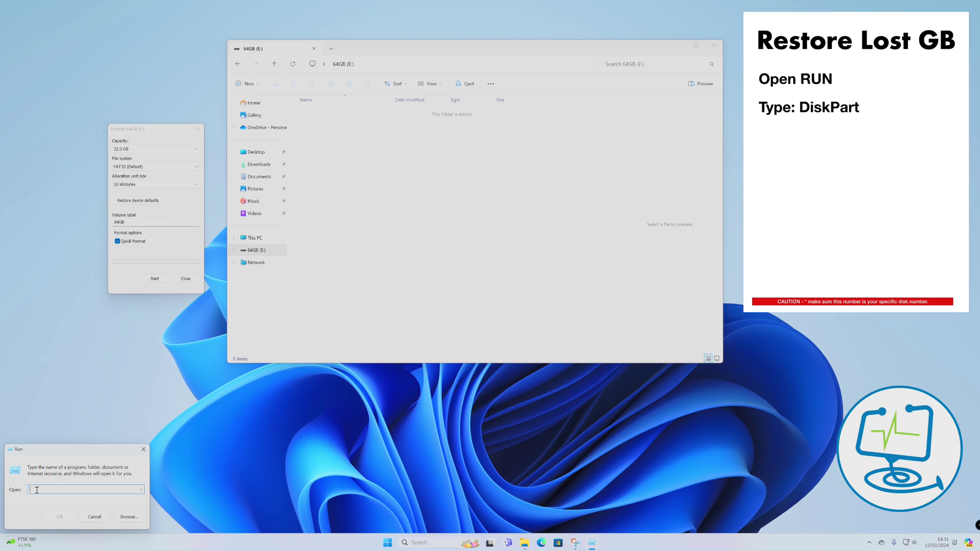
pyautogui.write('diskprt')
pyautogui.press('Return')
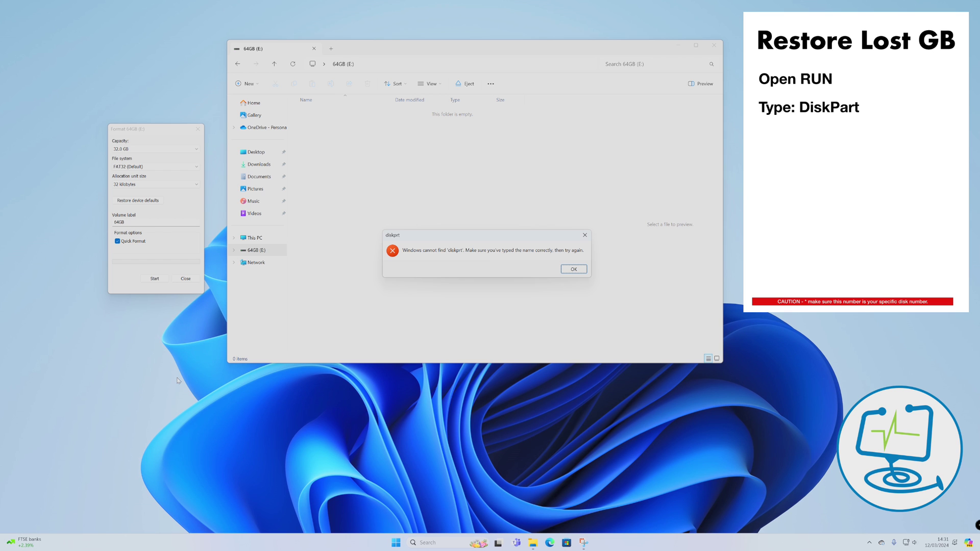
pyautogui.click(574, 270)
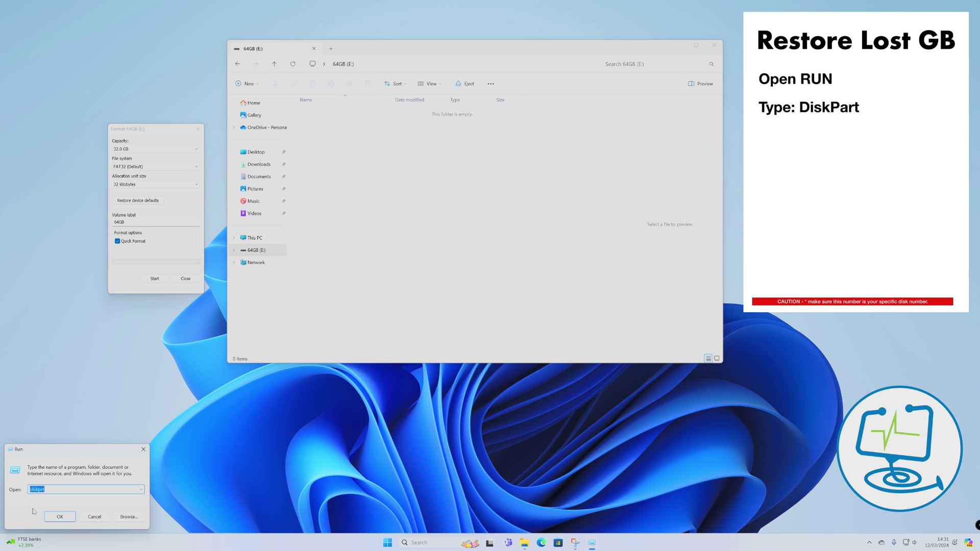
pyautogui.write('disk')
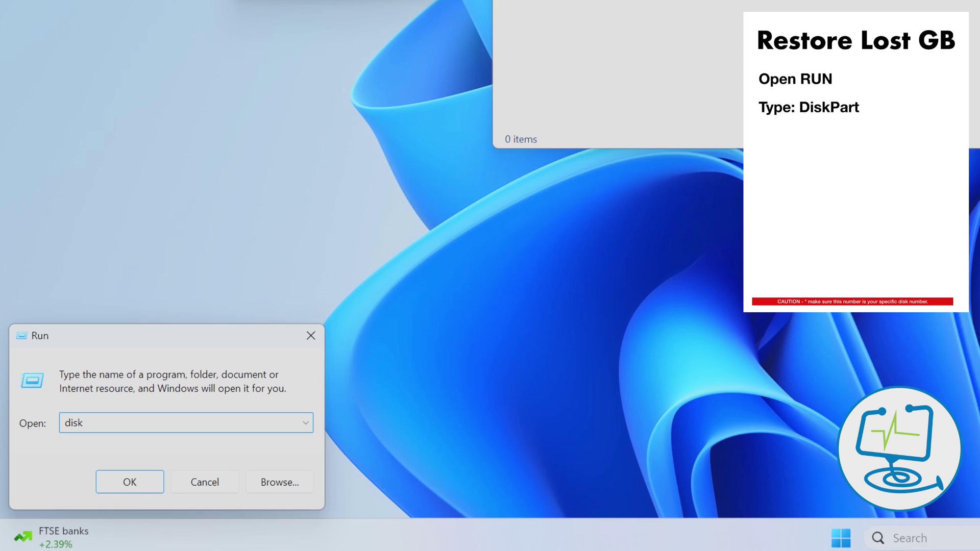
pyautogui.write('par')
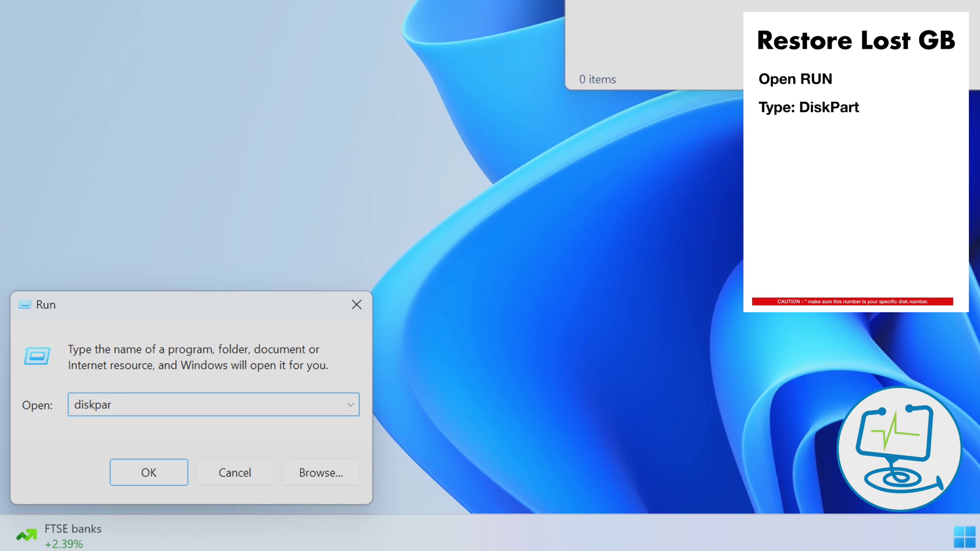
pyautogui.write('t')
pyautogui.hotkey('ctrl', 'a')
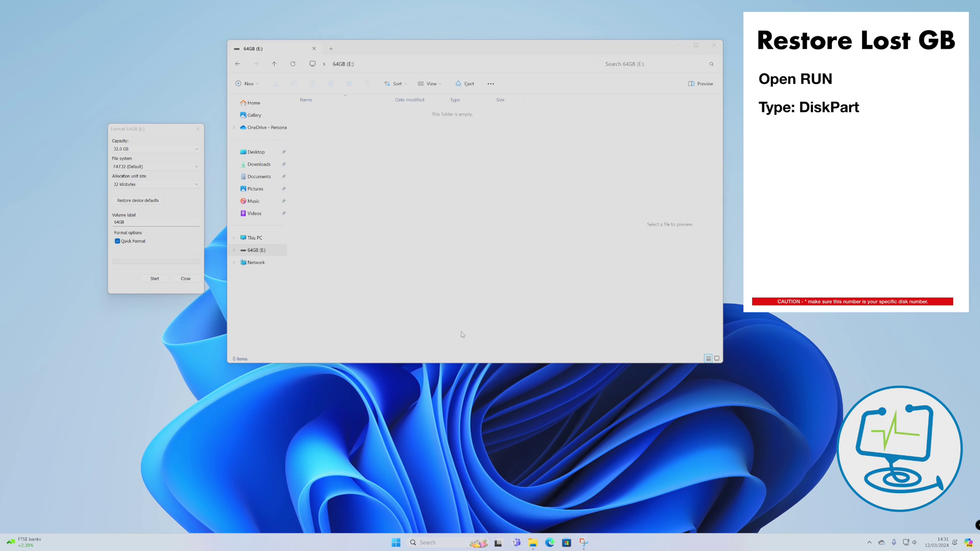
pyautogui.moveTo(126, 24)
pyautogui.mouseDown()
pyautogui.moveTo(506, 165)
pyautogui.moveTo(491, 166)
pyautogui.mouseUp()
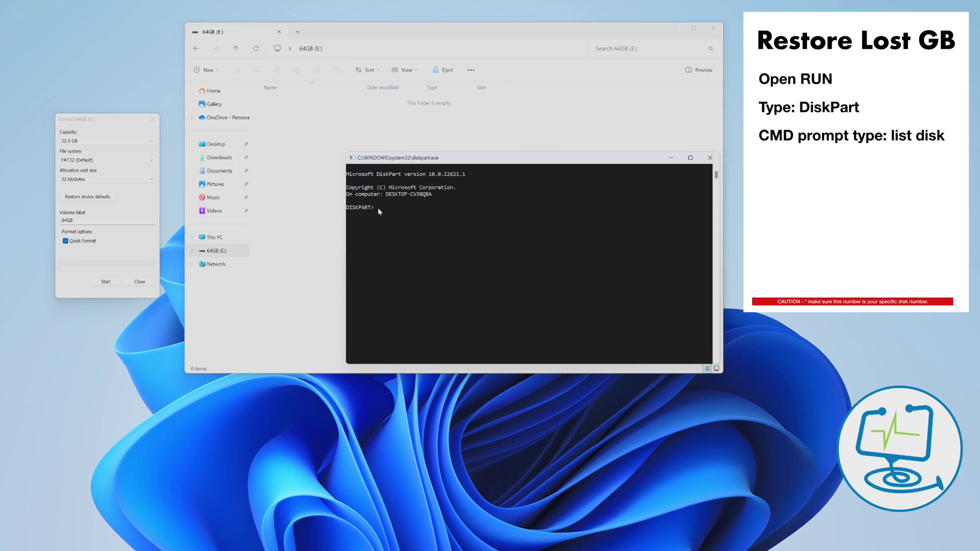
pyautogui.write('list di')
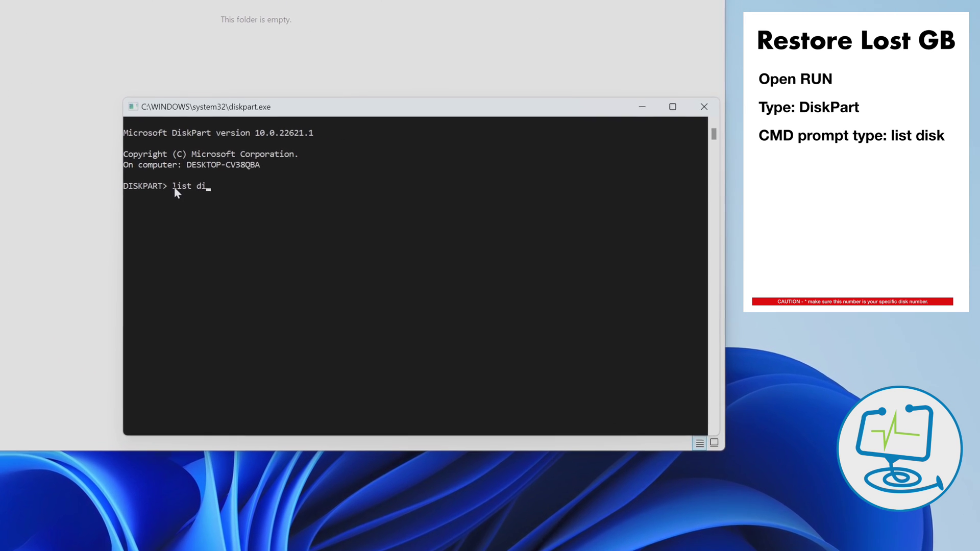
pyautogui.write('sk')
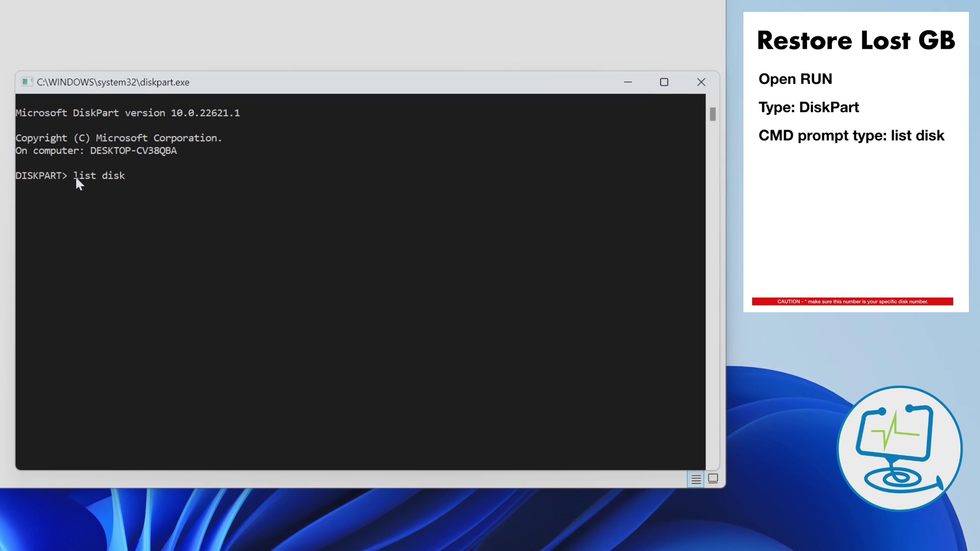
# - Run 'list disk' to show Disk 0 at 894 GB and Disk 1 at 57 GB
pyautogui.press('Return')
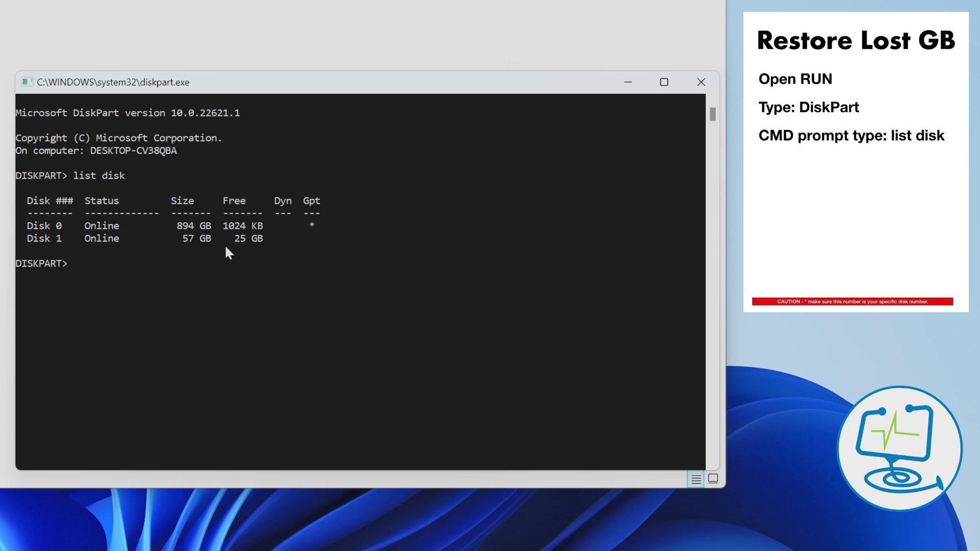
pyautogui.write('s')
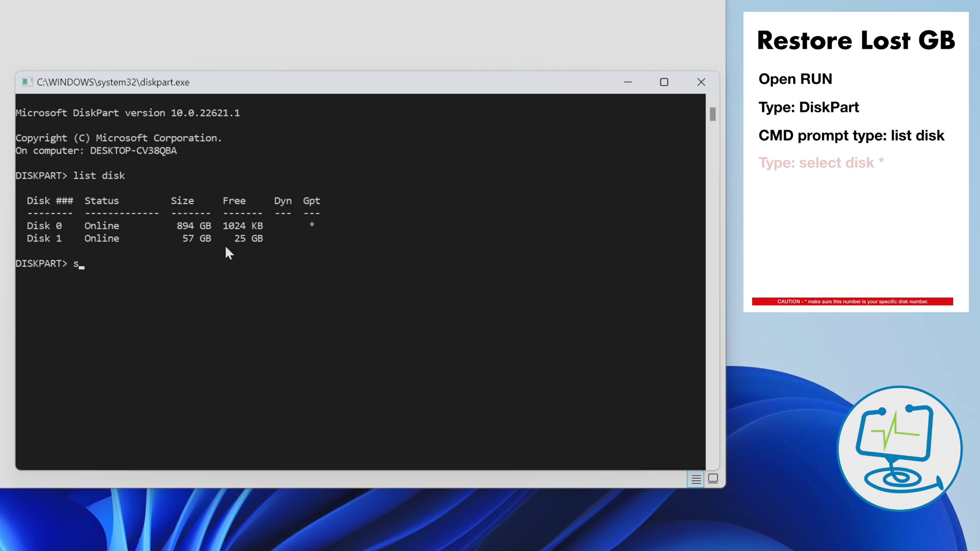
pyautogui.write('elect disk ')
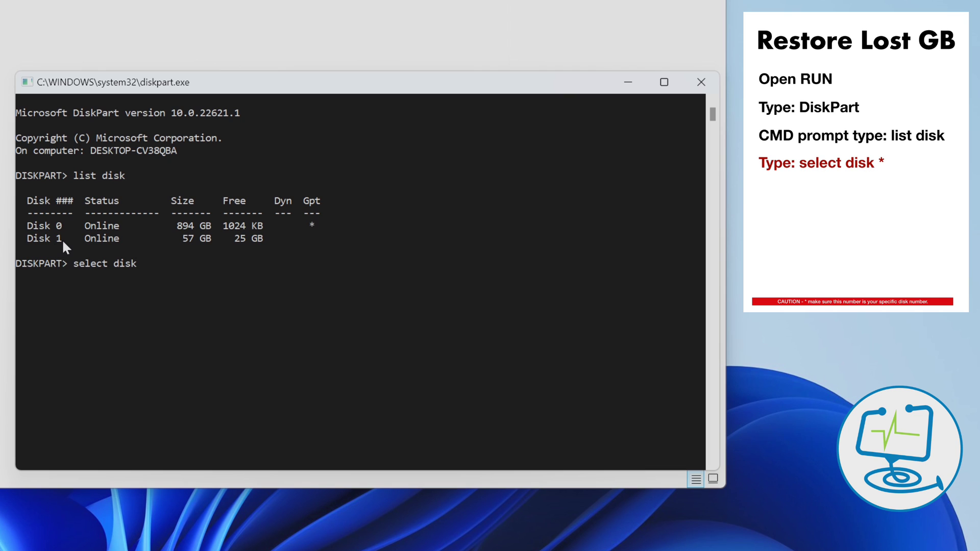
pyautogui.write('1')
# - Run 'select disk 1' and then 'clean' to erase the pen drive
pyautogui.press('Return')
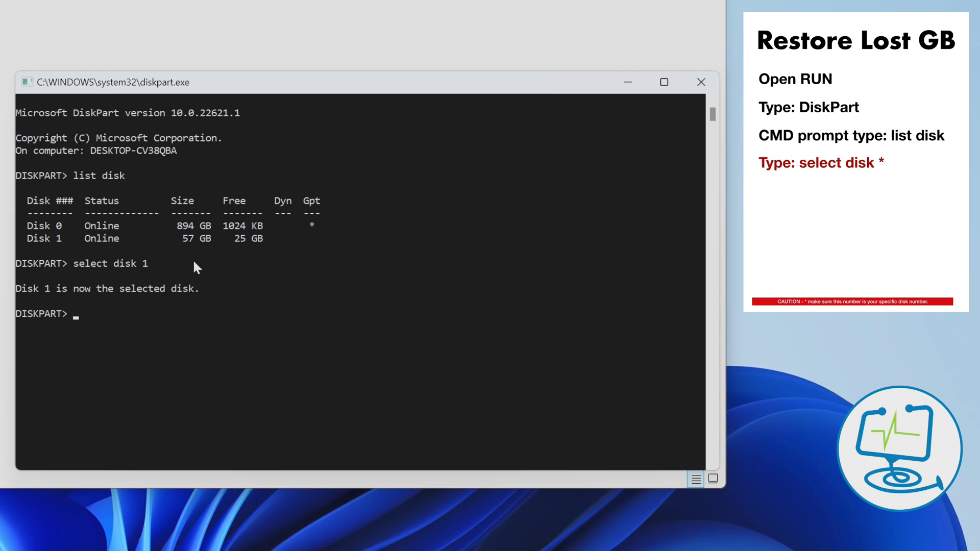
pyautogui.write('clean')
pyautogui.press('Return')
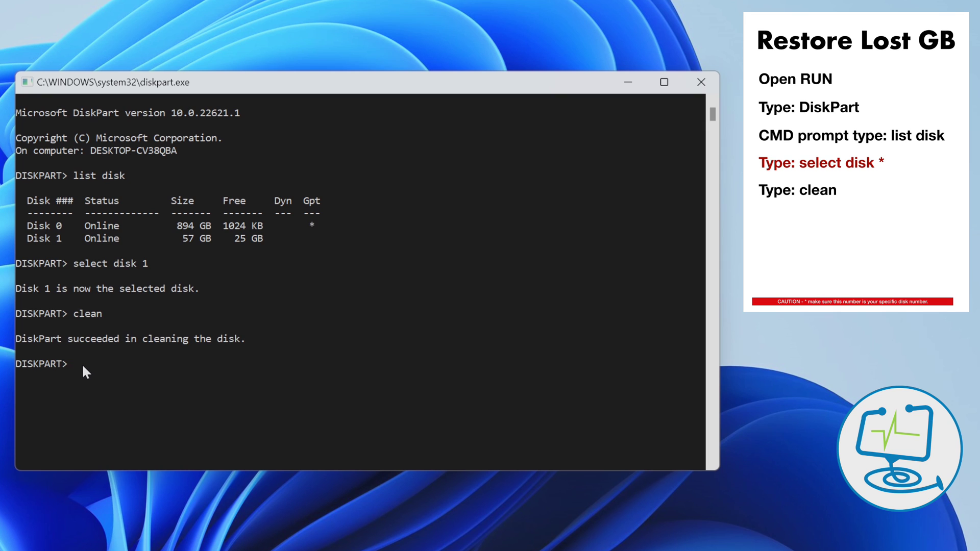
pyautogui.write('crea')
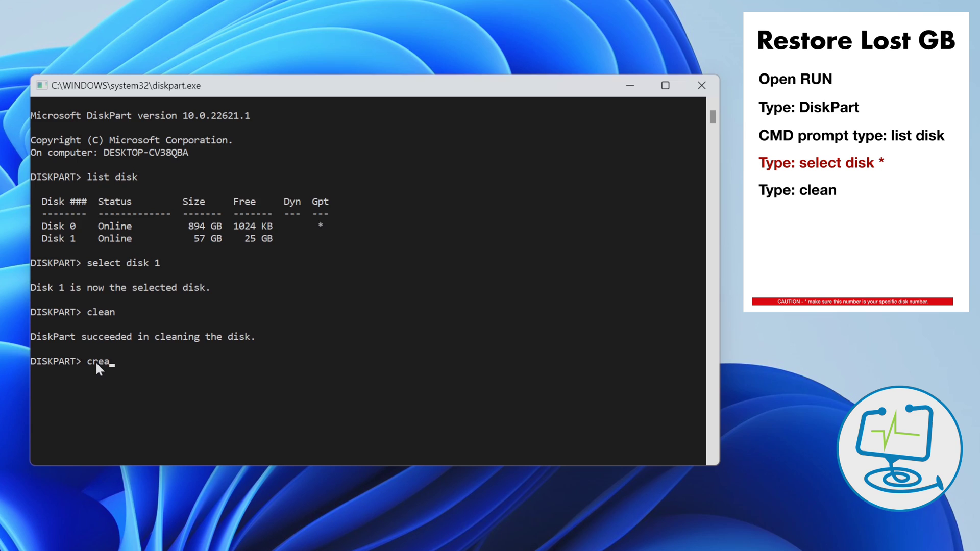
pyautogui.write('te')
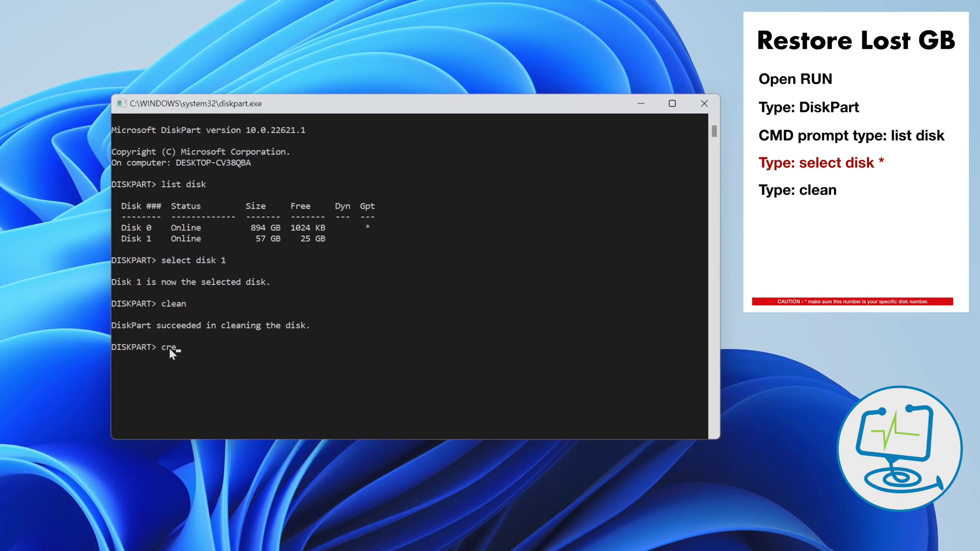
pyautogui.write(' p')
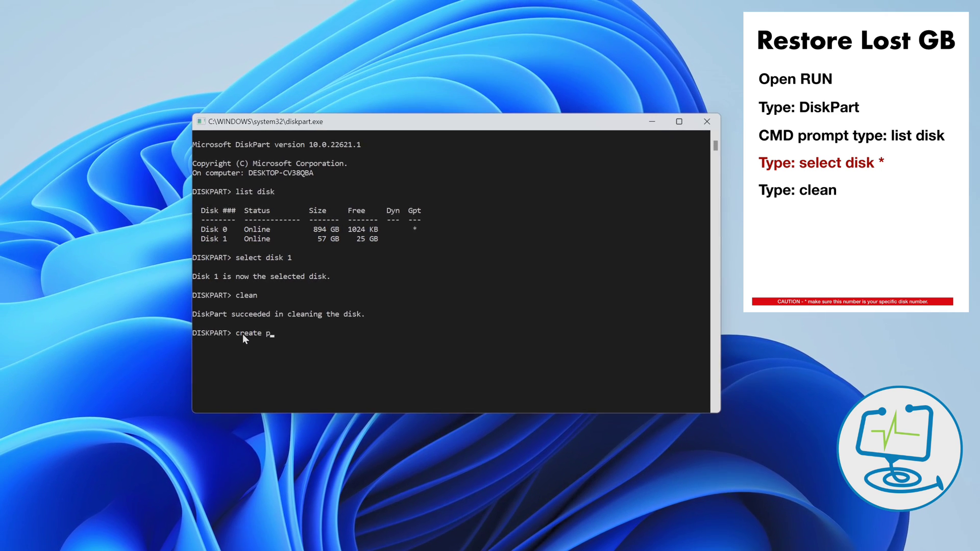
pyautogui.write('artition ')
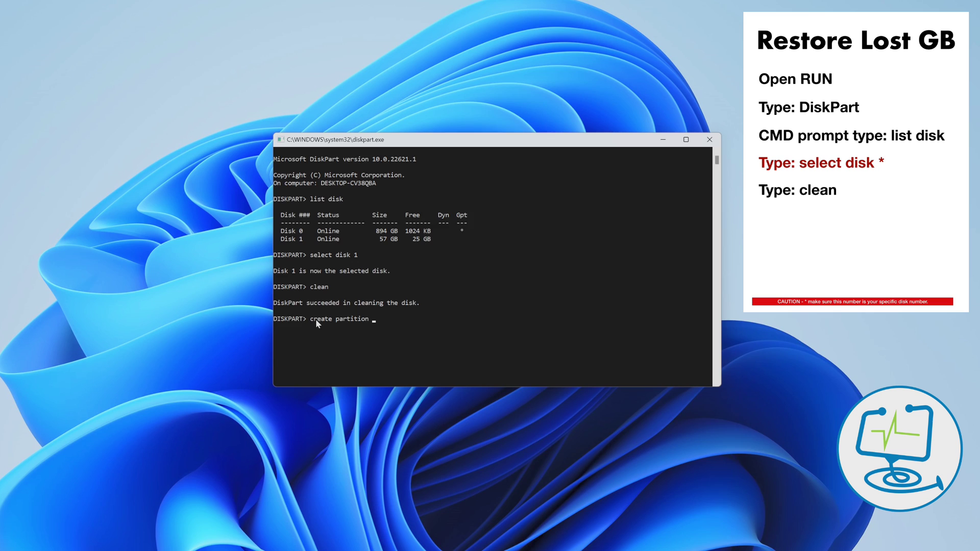
pyautogui.write('prim')
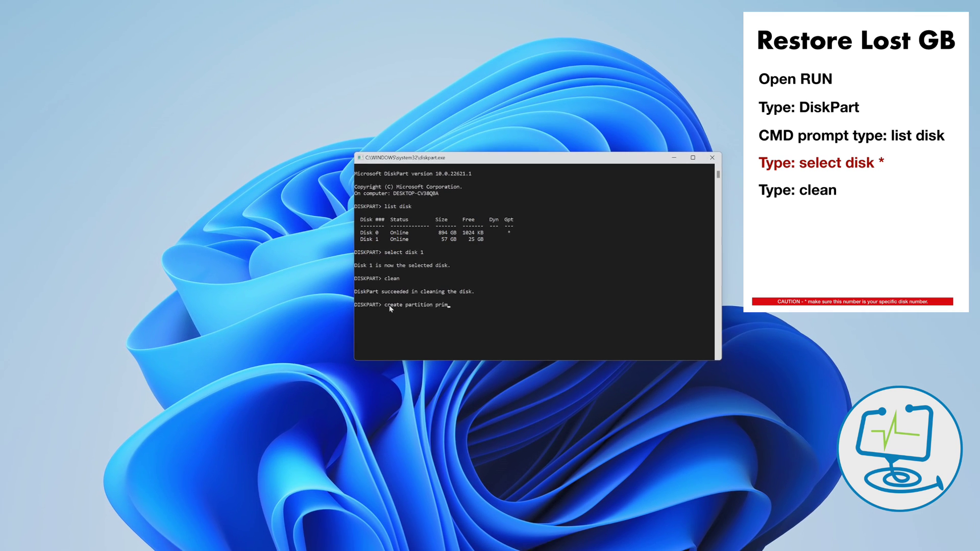
pyautogui.write('ary')
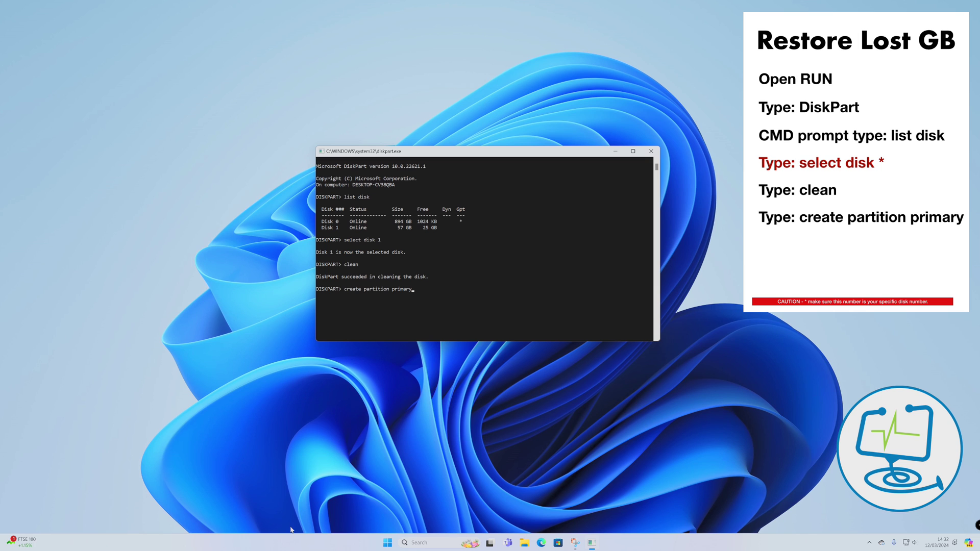
# - Leave 'create partition primary' unrun at the prompt and start a Windows search
pyautogui.click(417, 544)
pyautogui.write('di')
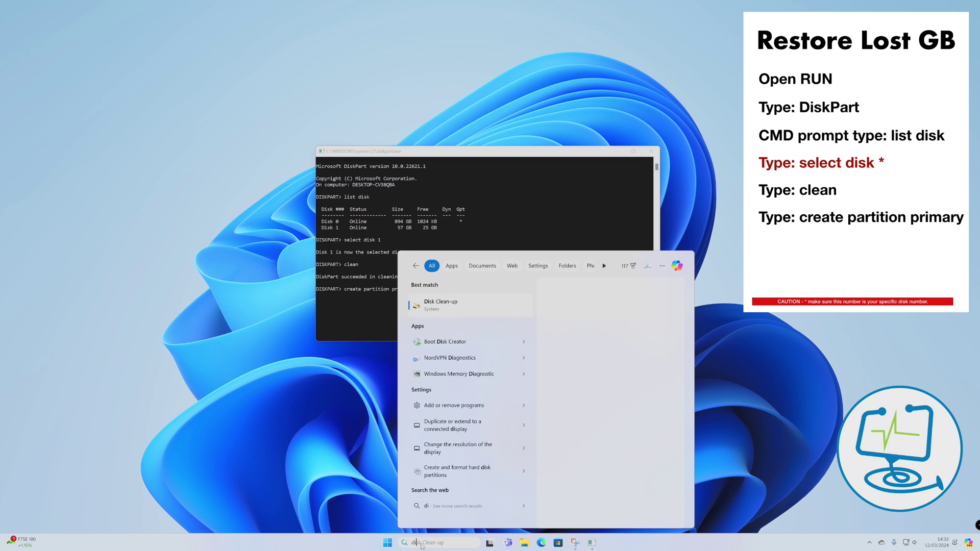
pyautogui.write('sk mn')
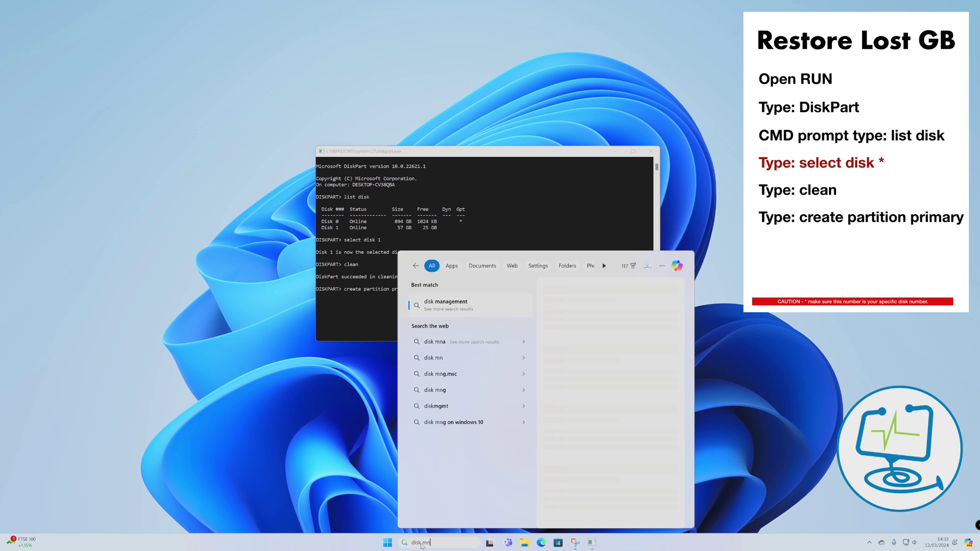
# - Open Disk Management from the search and arrange it beside the DiskPart console
pyautogui.press('BackSpace')
pyautogui.write('a')
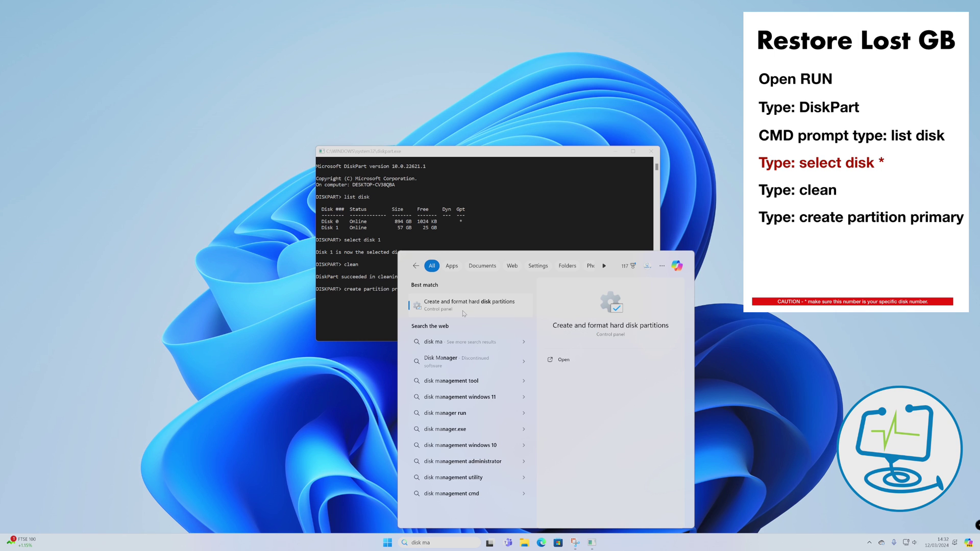
pyautogui.click(463, 312)
pyautogui.click(430, 155)
pyautogui.moveTo(431, 154); pyautogui.dragTo(554, 99)
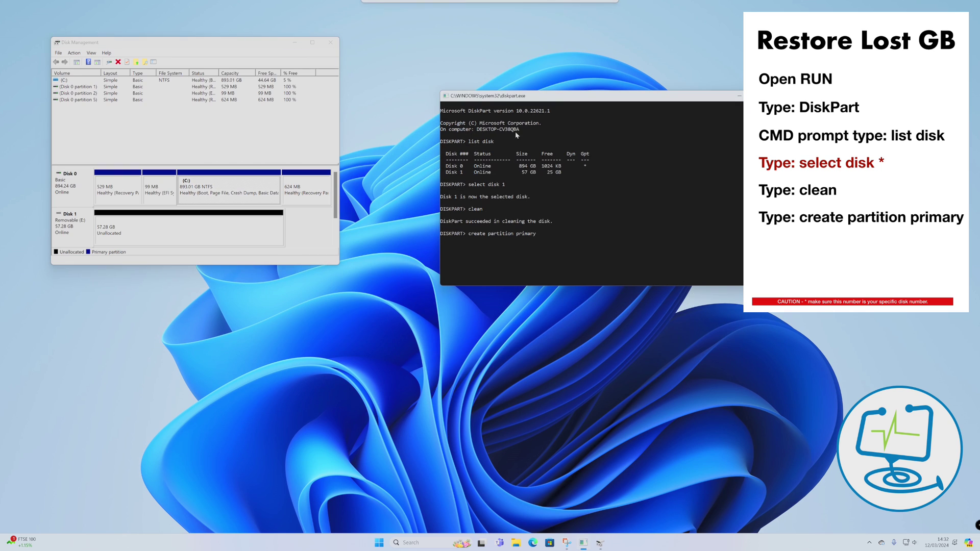
pyautogui.moveTo(337, 265); pyautogui.dragTo(401, 307)
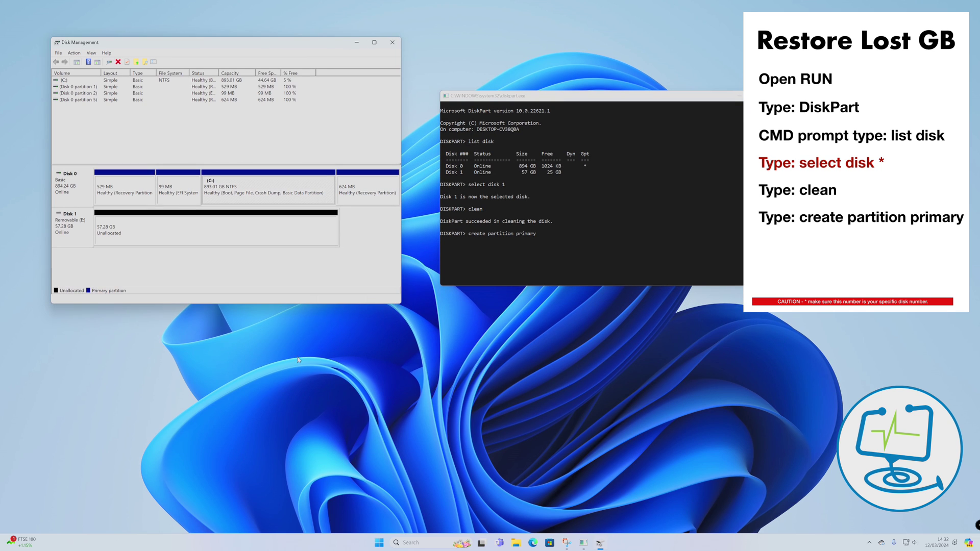
# - Inspect Disk 1's 57.28 GB unallocated space without choosing any action
pyautogui.click(171, 233)
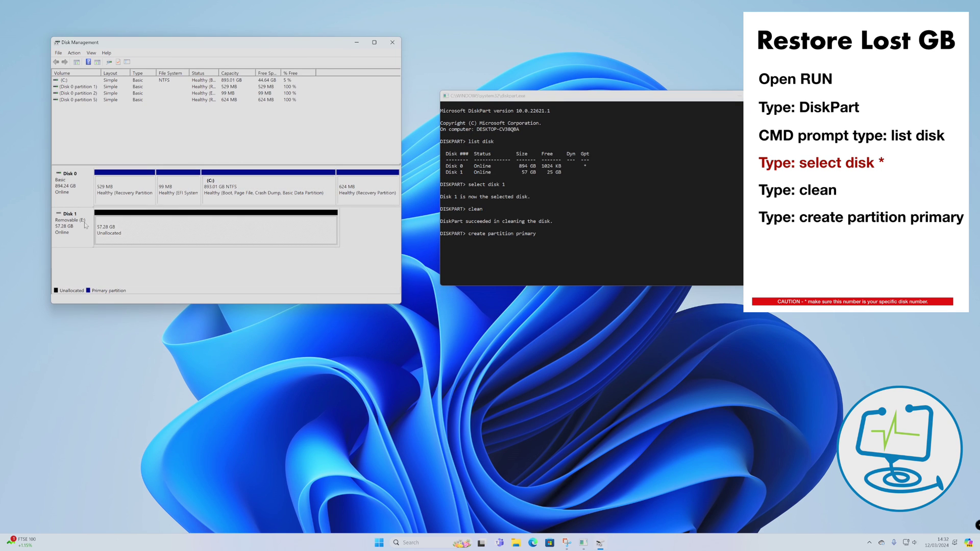
pyautogui.rightClick(132, 232)
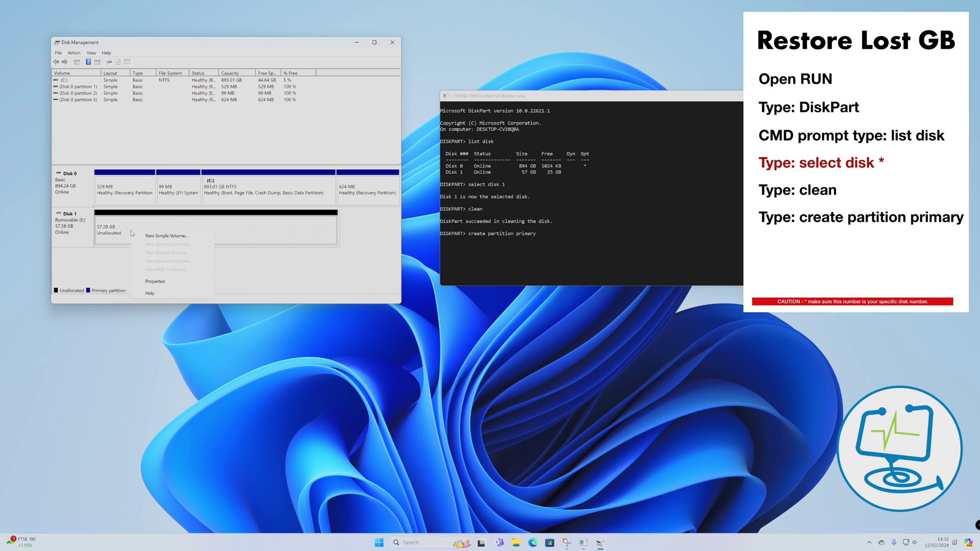
pyautogui.click(275, 264)
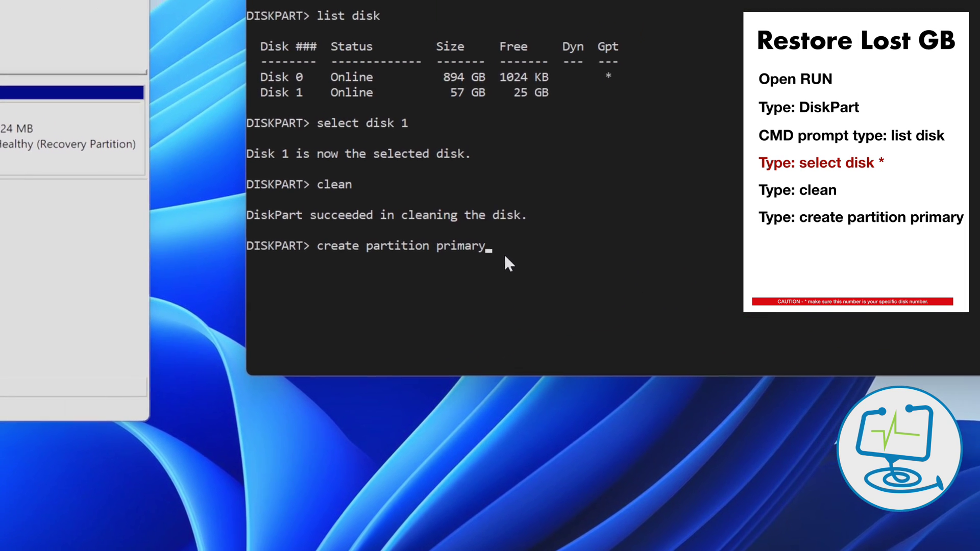
# - Run 'create partition primary' on Disk 1, then open File Explorer with Win+E
pyautogui.press('Return')
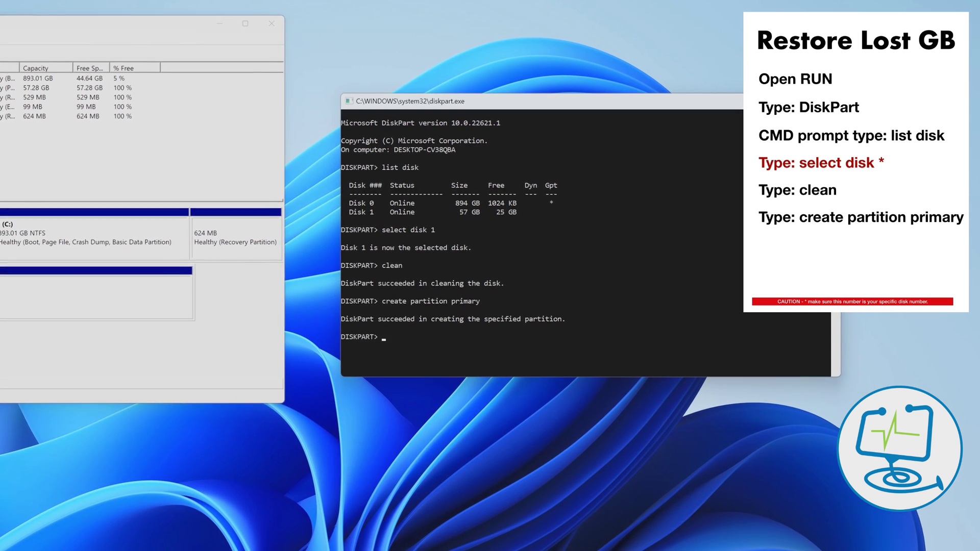
pyautogui.press('super+e')
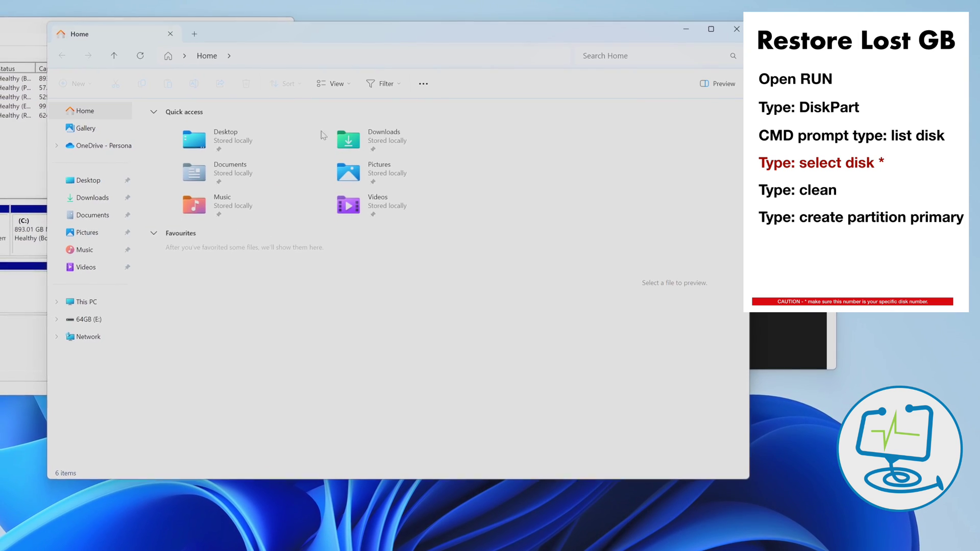
# - Format drive E as exFAT with volume label '64GB', confirming and closing the dialogs
pyautogui.click(88, 320)
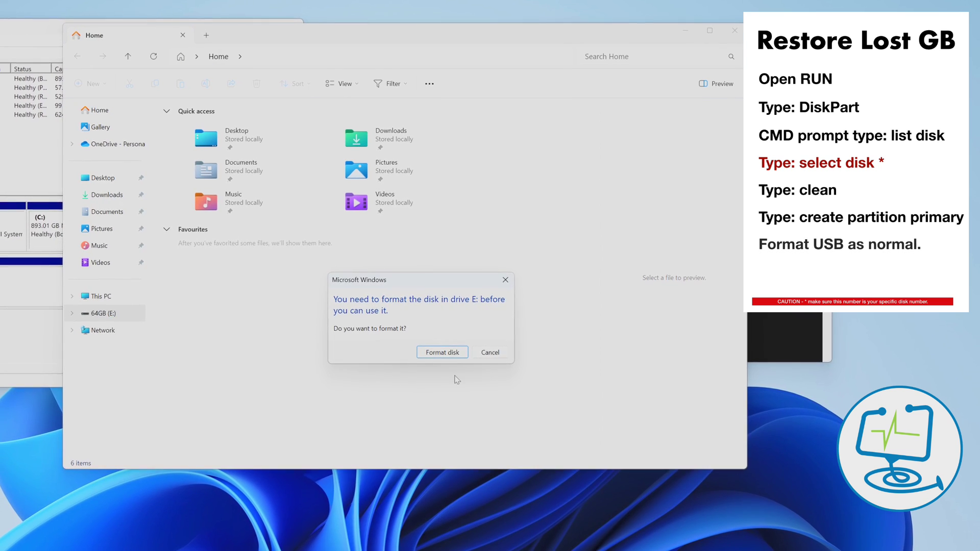
pyautogui.click(453, 346)
pyautogui.click(178, 100)
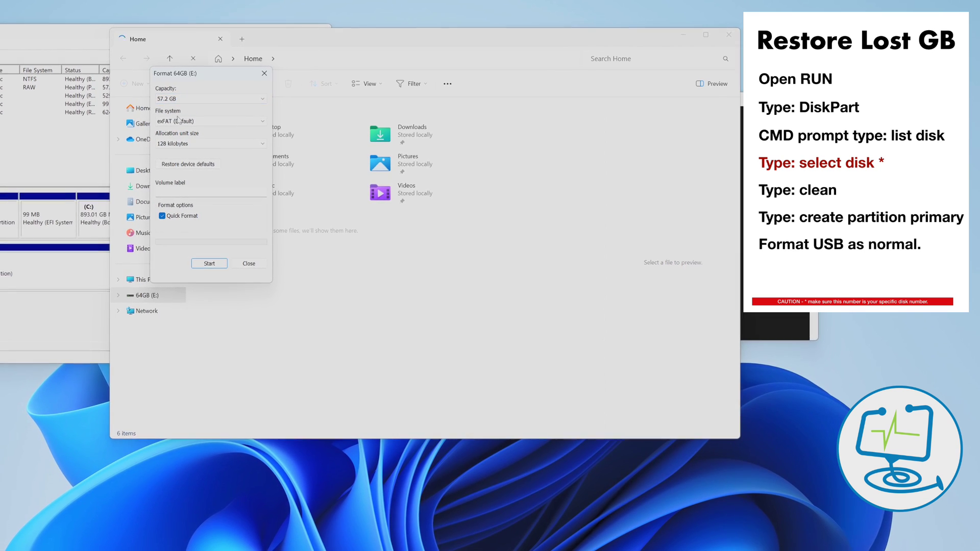
pyautogui.click(185, 143)
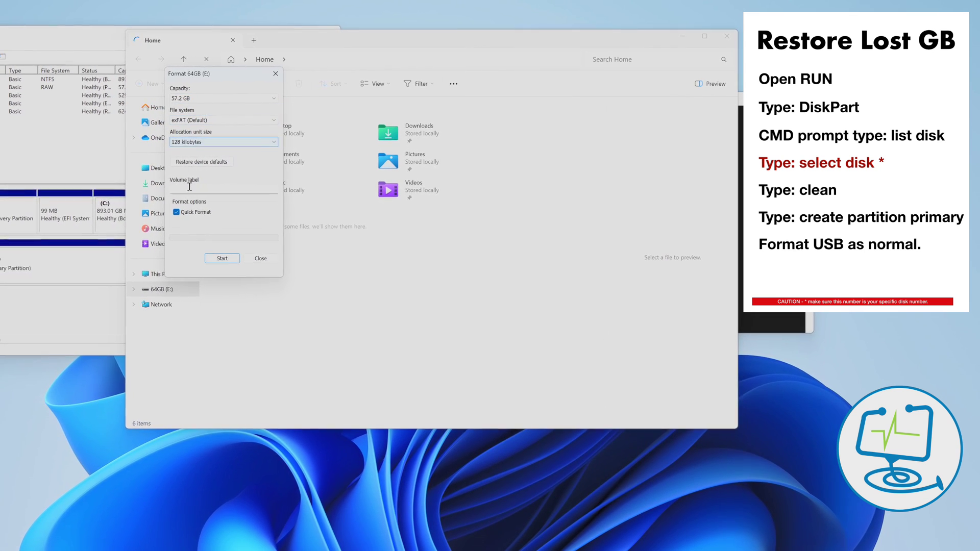
pyautogui.click(190, 188)
pyautogui.write('6')
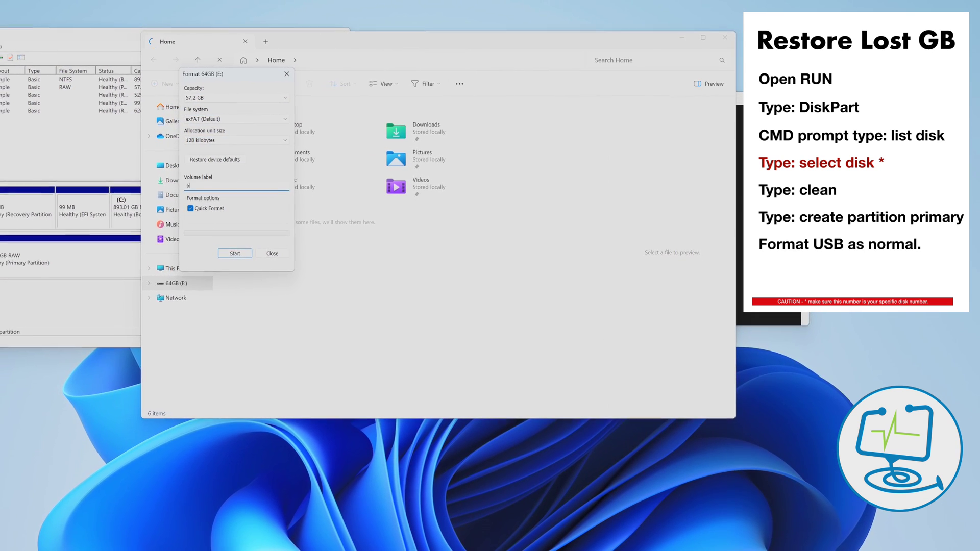
pyautogui.write('4GB')
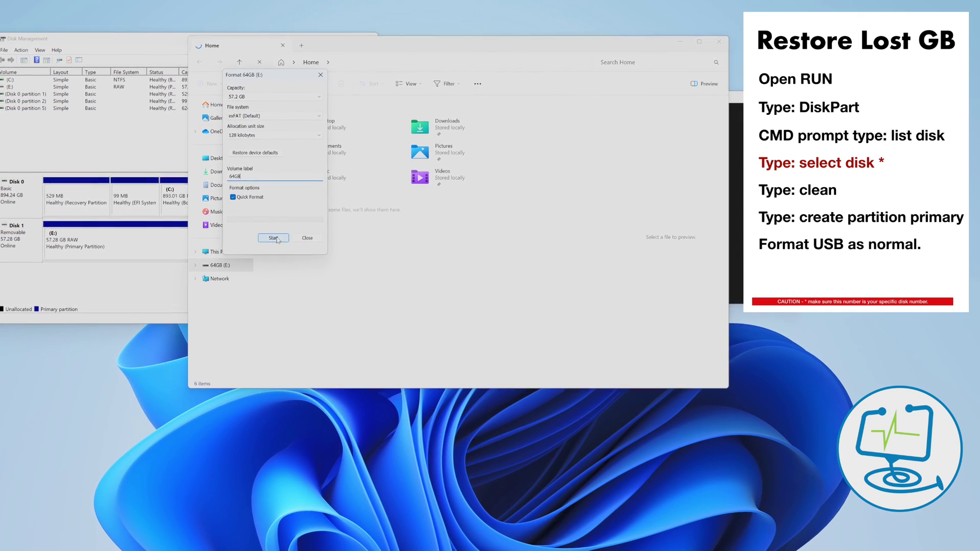
pyautogui.click(273, 239)
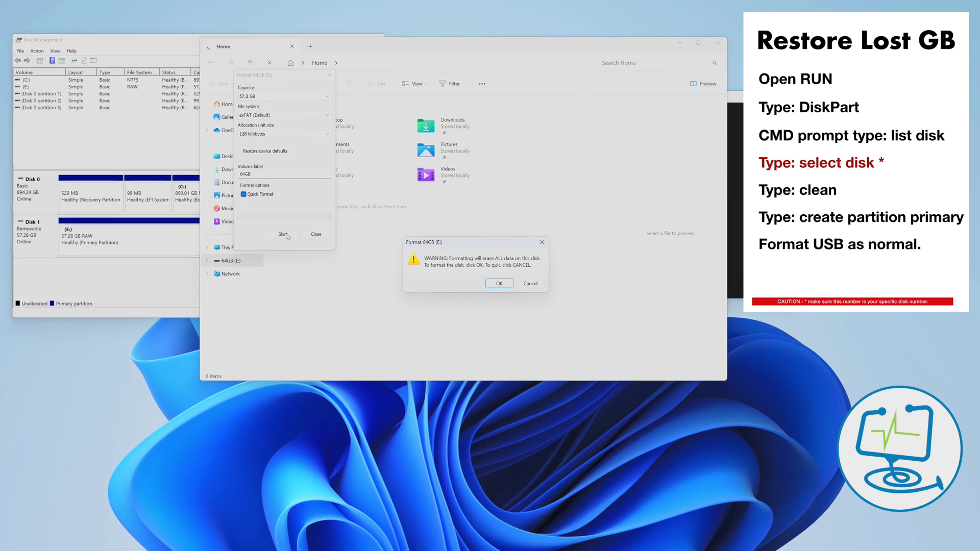
pyautogui.click(500, 282)
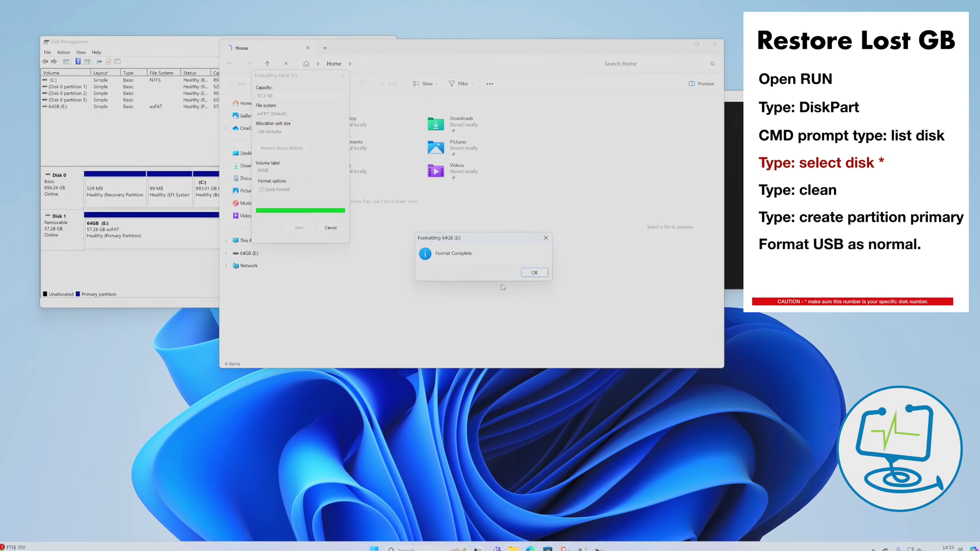
pyautogui.click(535, 274)
pyautogui.click(330, 229)
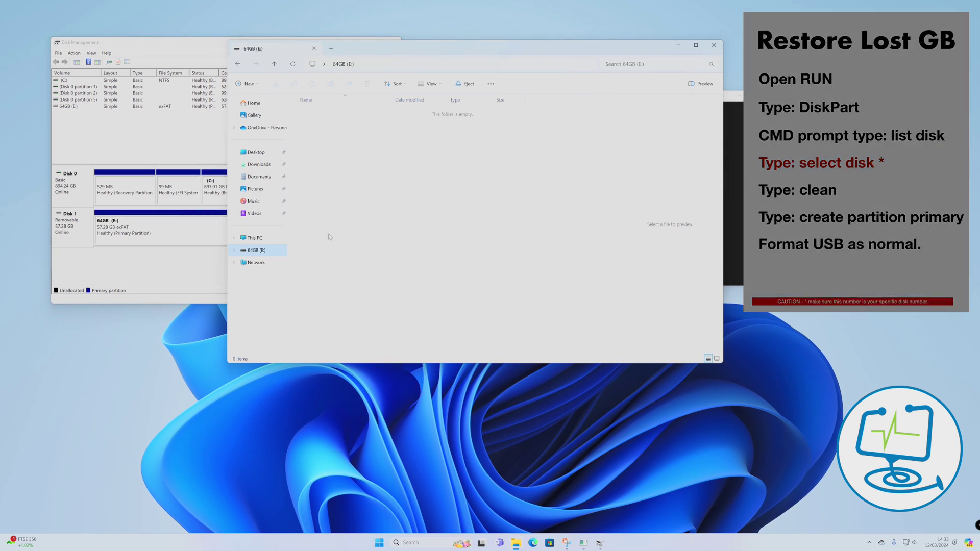
# - Close the DiskPart console and Disk Management, then move Explorer up and left
pyautogui.click(162, 235)
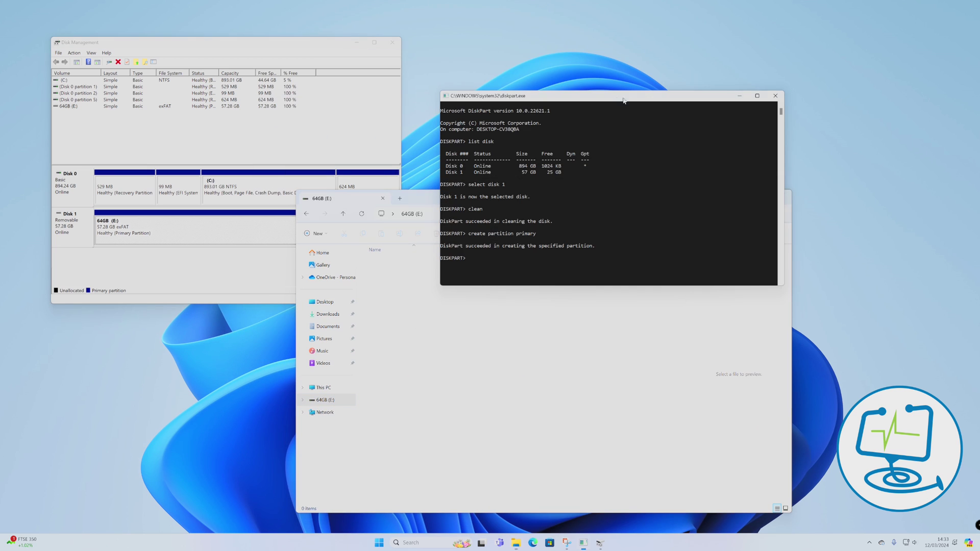
pyautogui.click(776, 96)
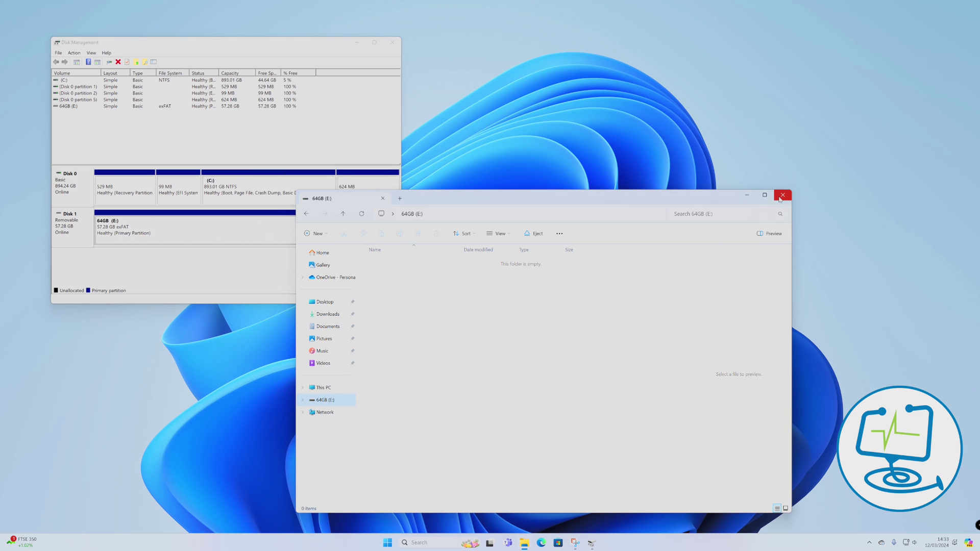
pyautogui.click(393, 42)
pyautogui.moveTo(459, 202)
pyautogui.mouseDown()
pyautogui.moveTo(376, 111)
pyautogui.moveTo(367, 78)
pyautogui.mouseUp()
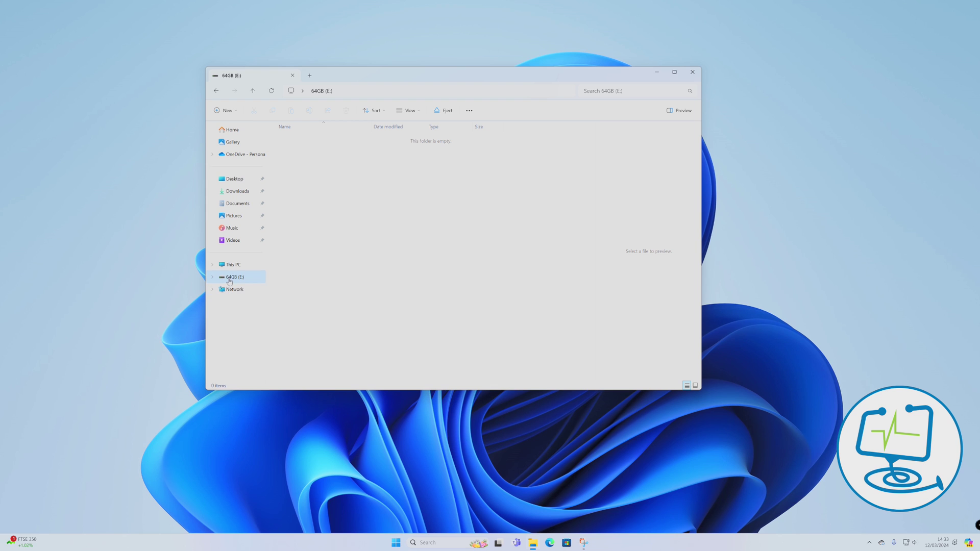
# - Open 64GB (E:) Properties showing exFAT and 57.2 GB, and separate the windows
pyautogui.rightClick(249, 278)
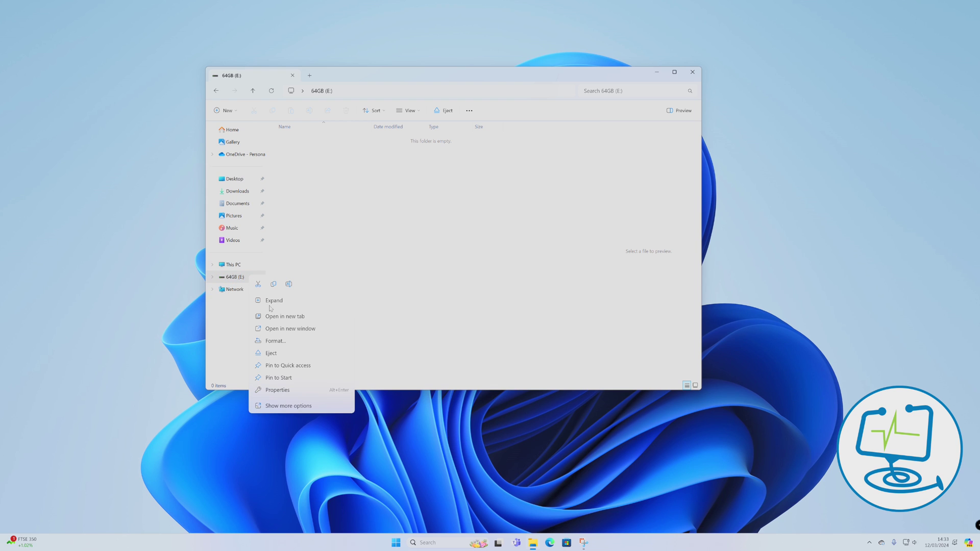
pyautogui.click(280, 391)
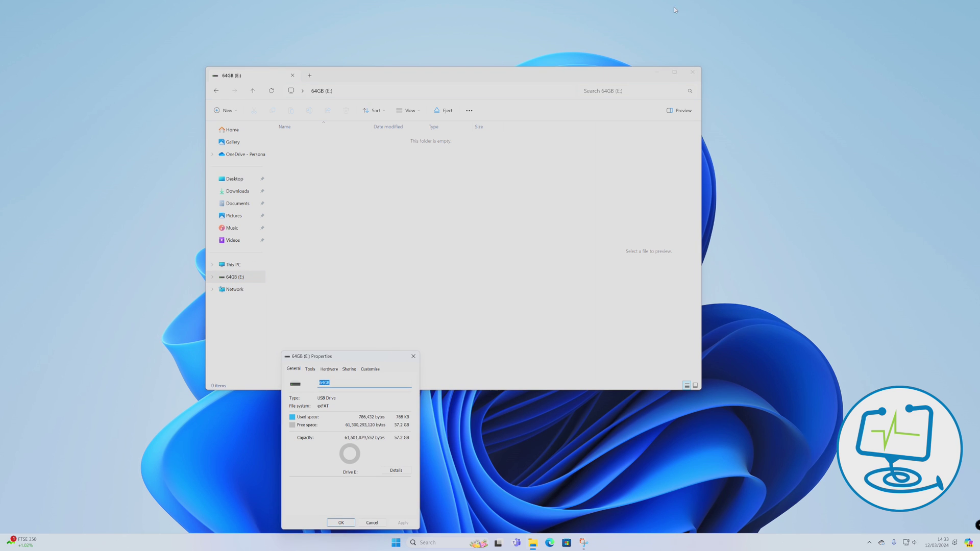
pyautogui.moveTo(630, 76); pyautogui.dragTo(819, 52)
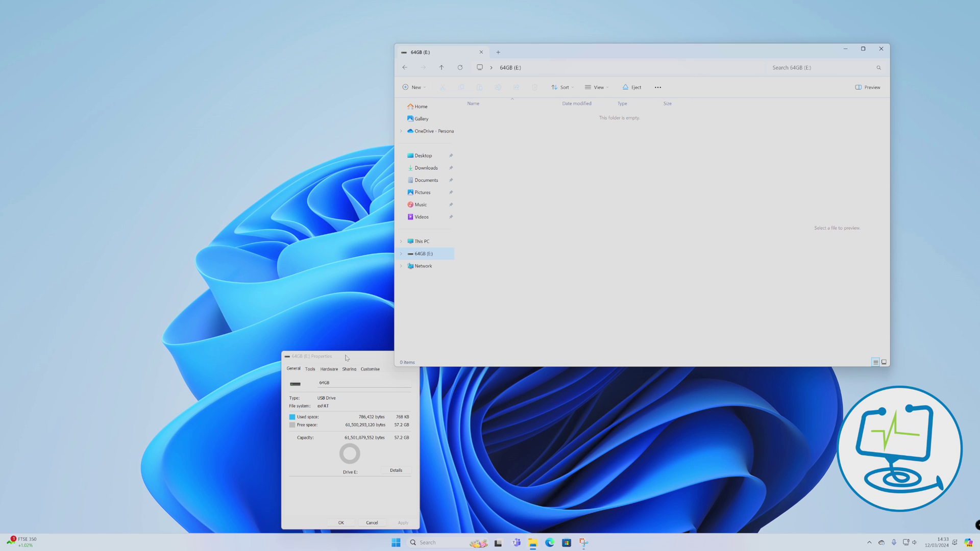
pyautogui.moveTo(346, 358); pyautogui.dragTo(314, 141)
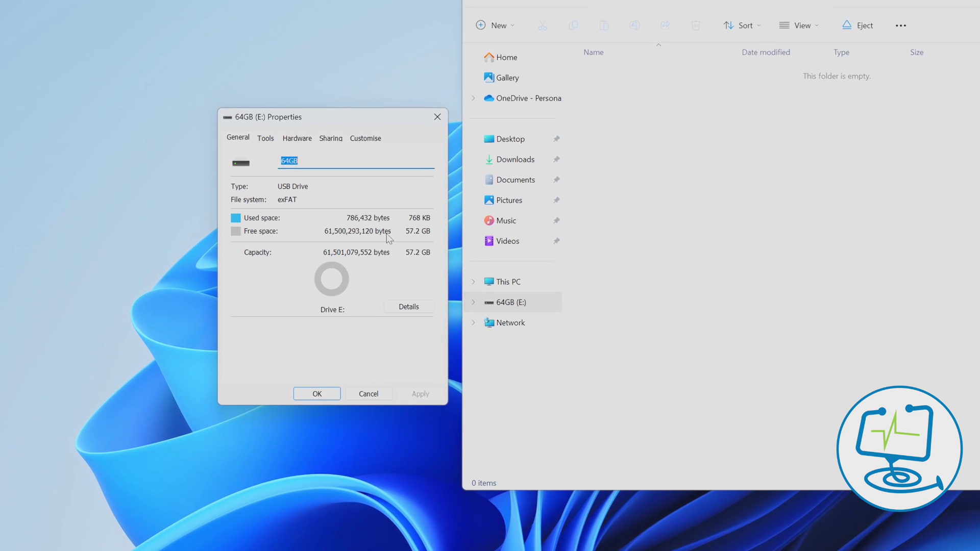